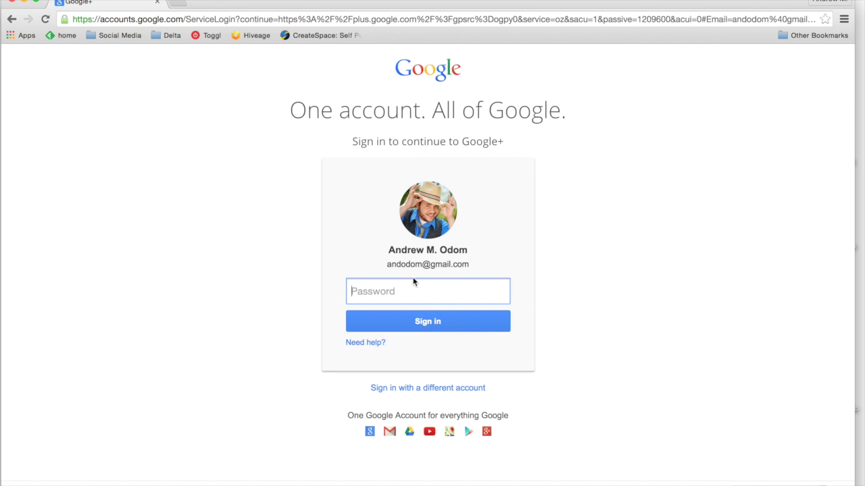
# Step: Sign in with the account password and go to the Google+ Hangouts page
pyautogui.write('••••••••••••••••••')
pyautogui.click(418, 321)
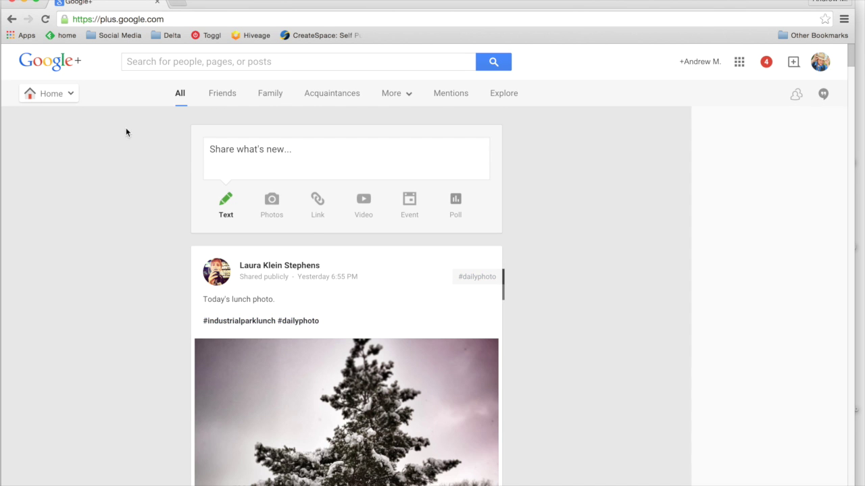
pyautogui.moveTo(72, 96)
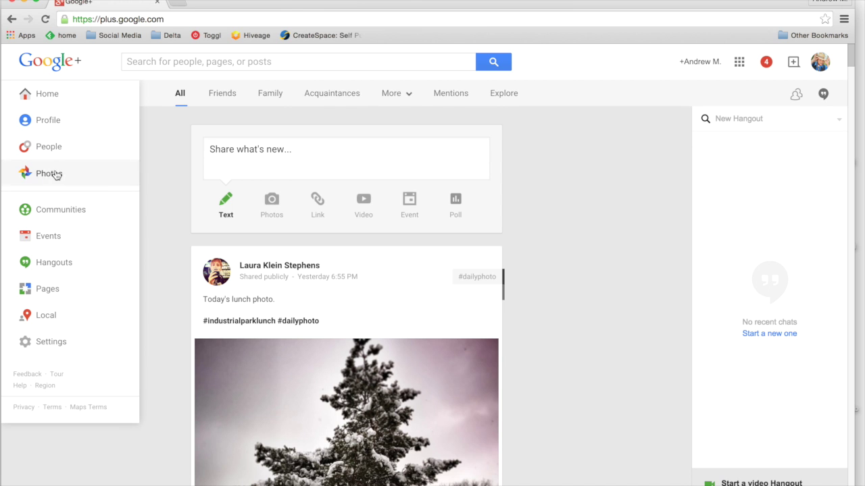
pyautogui.click(50, 235)
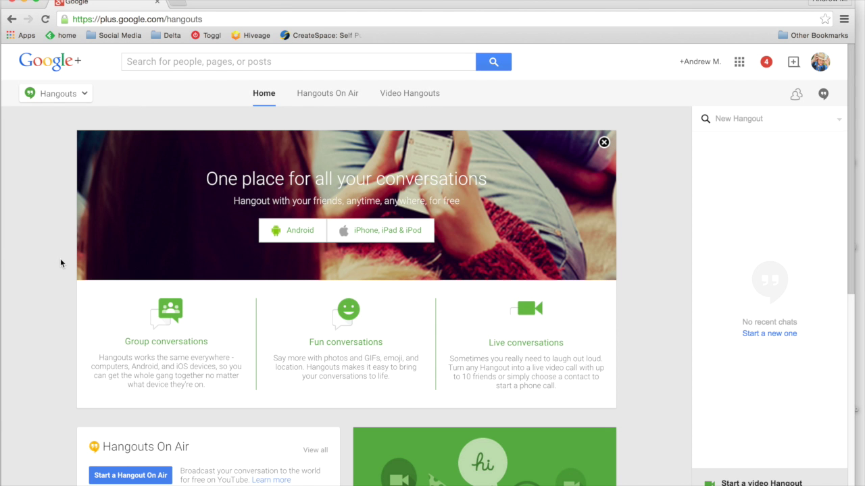
pyautogui.moveTo(741, 458)
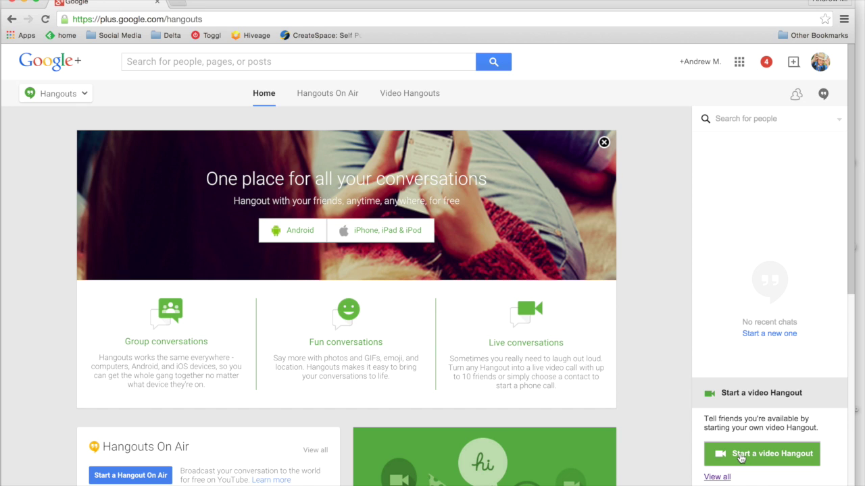
# Step: Start a video hangout and draft an email 'Join me for a hangout, won't you?' with its link pasted in
pyautogui.click(740, 457)
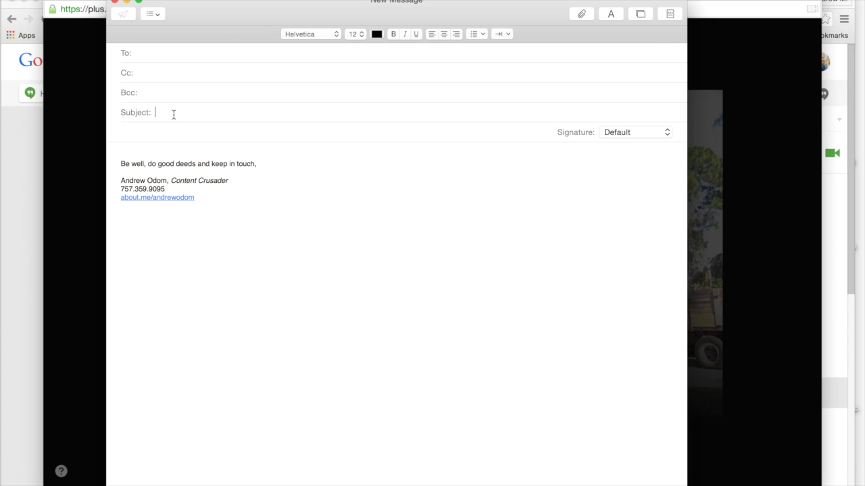
pyautogui.write("Join me for a hangout, won't you?")
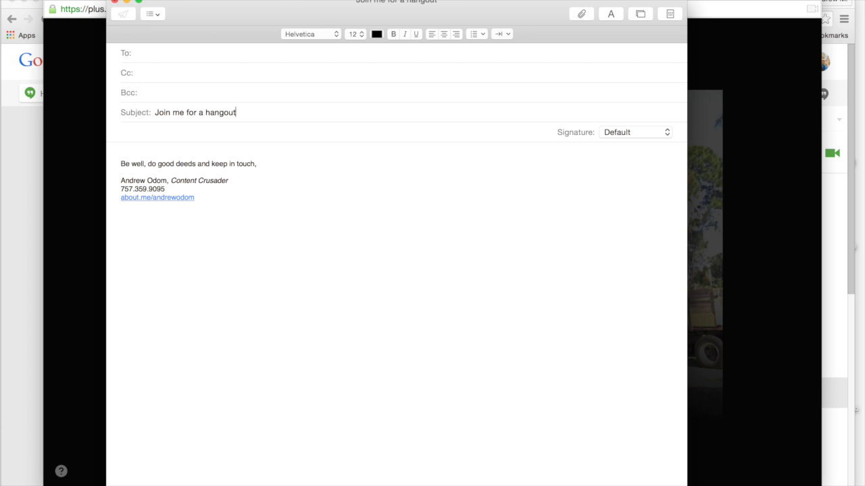
pyautogui.click(121, 154)
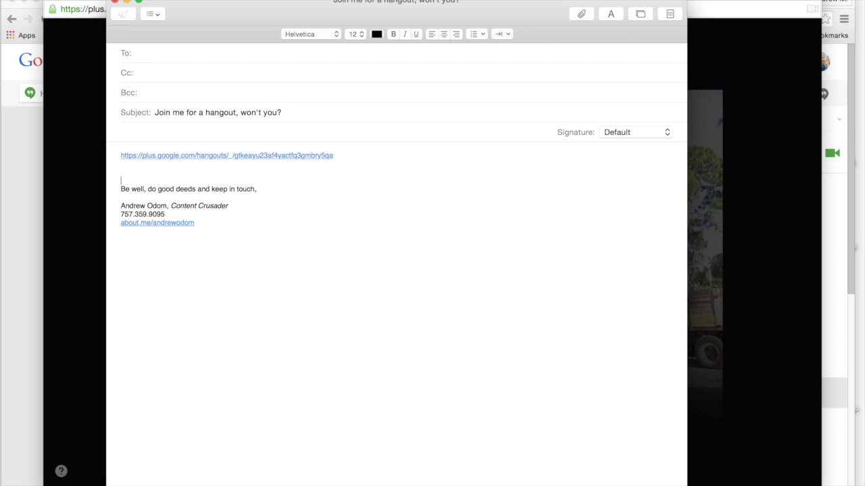
pyautogui.press('Return')
pyautogui.click(135, 52)
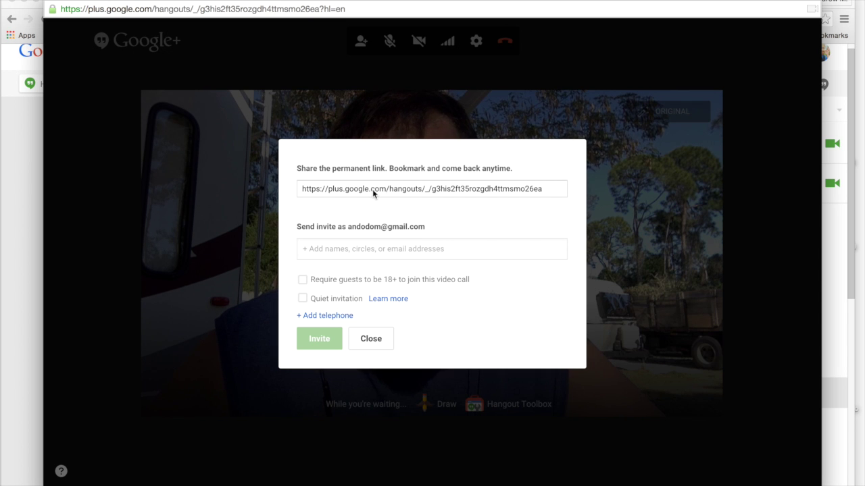
# Step: Select the hangout's permanent link and pick the Friends circle in the invitation's circles list
pyautogui.click(370, 190)
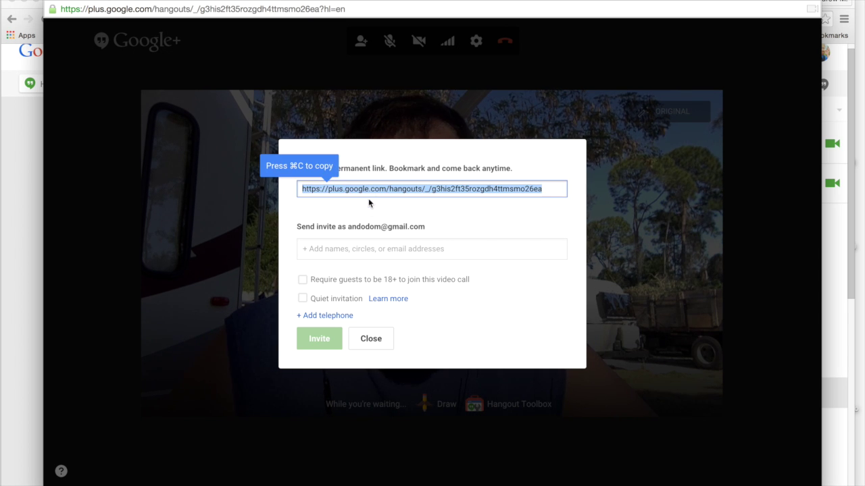
pyautogui.click(363, 251)
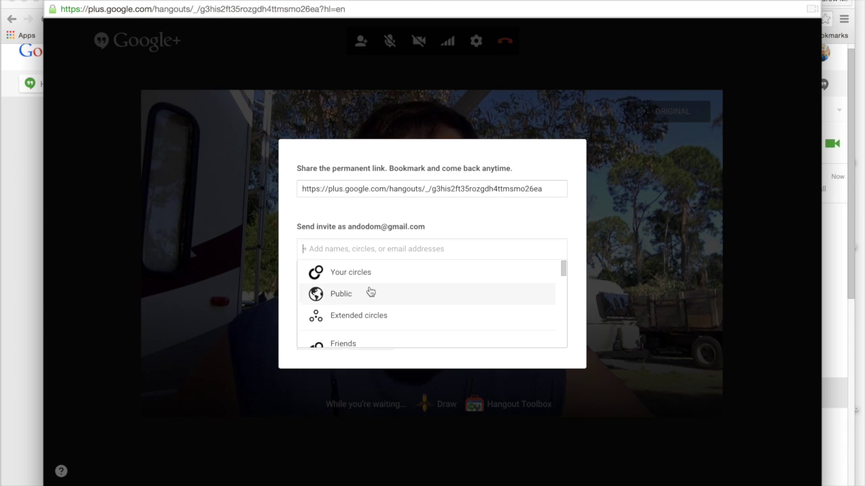
pyautogui.scroll(-1, 370, 292)
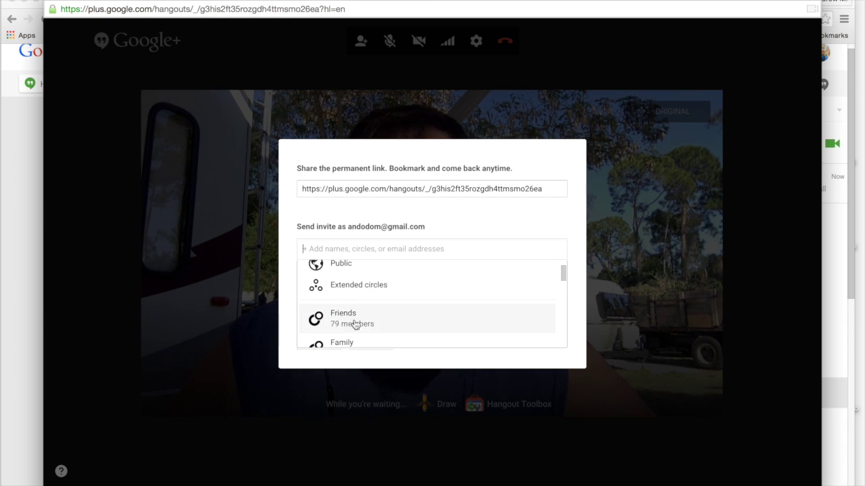
pyautogui.scroll(1, 347, 281)
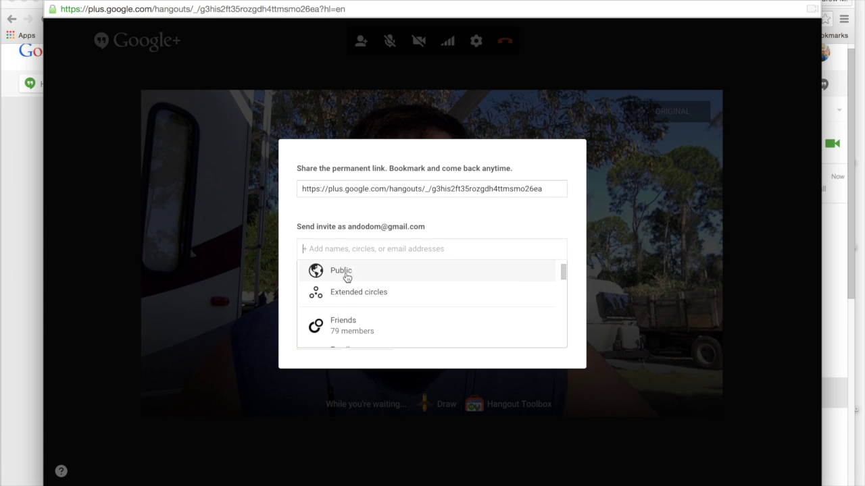
pyautogui.click(343, 326)
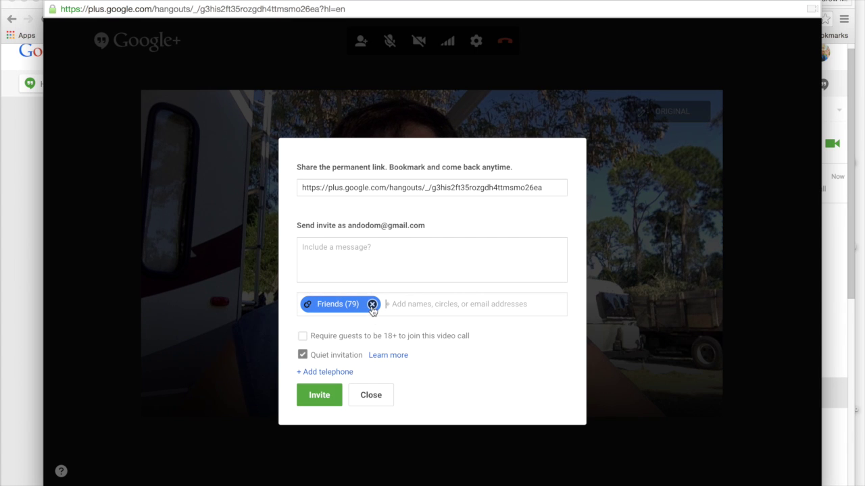
pyautogui.click(371, 305)
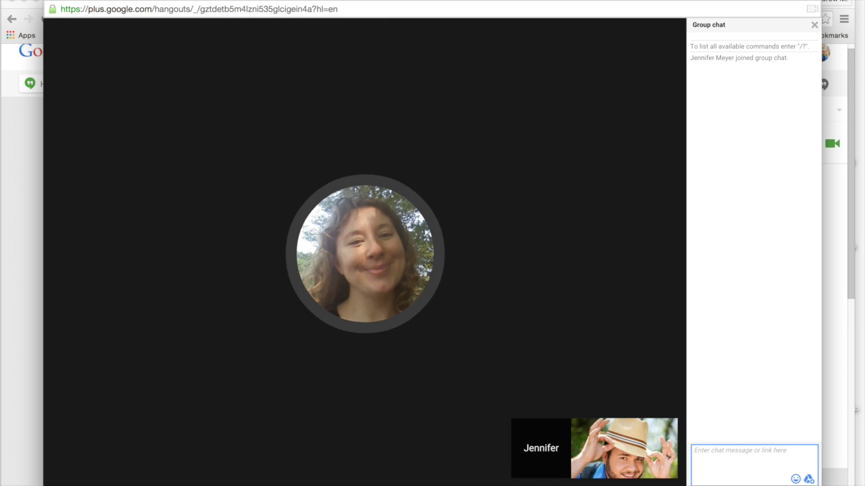
# Step: Send 'You can enter chat here. This is an example of a chat' to the group chat, then close it
pyautogui.moveTo(171, 123)
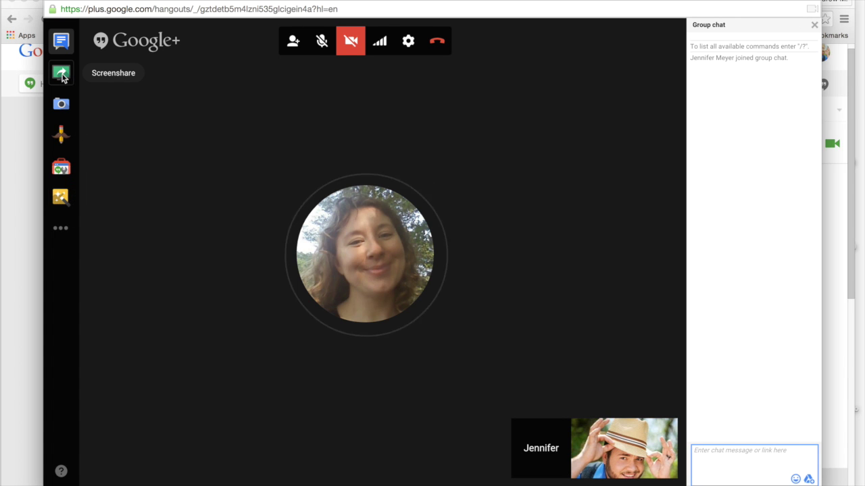
pyautogui.click(60, 42)
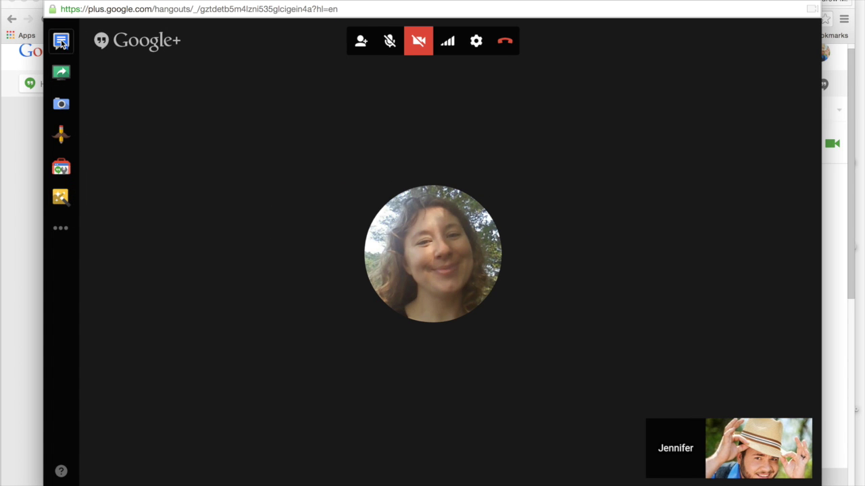
pyautogui.click(61, 42)
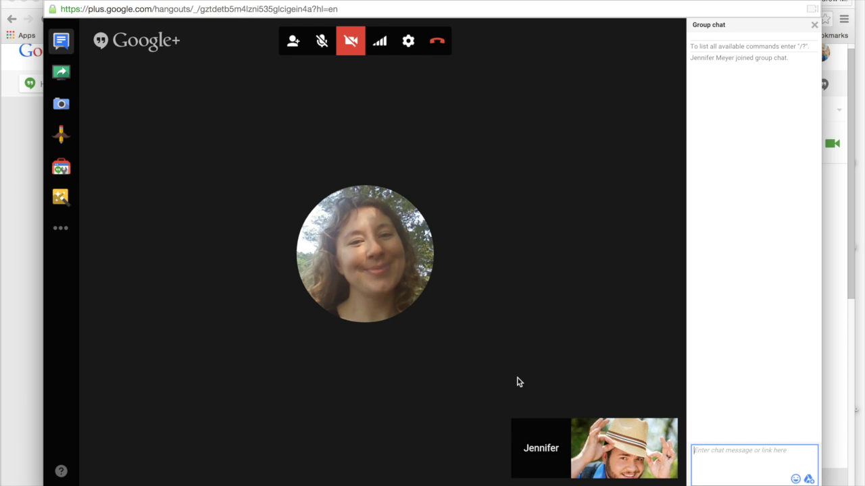
pyautogui.write('You ca')
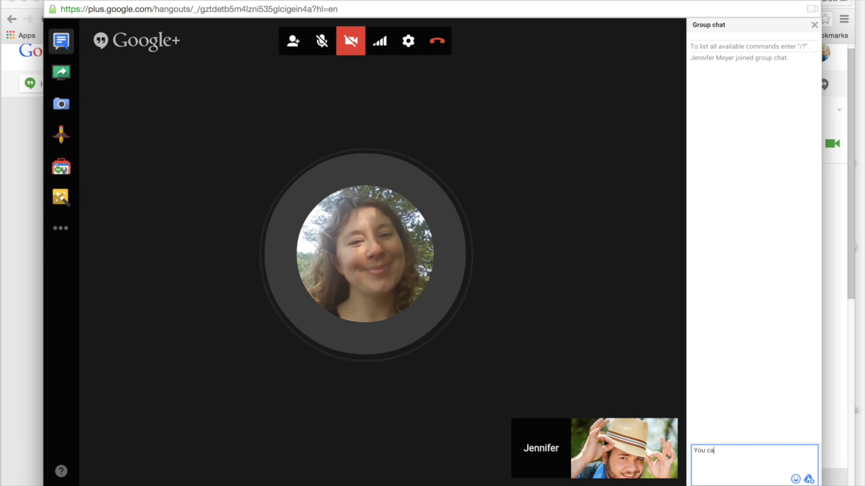
pyautogui.write('n enter chat here. This i')
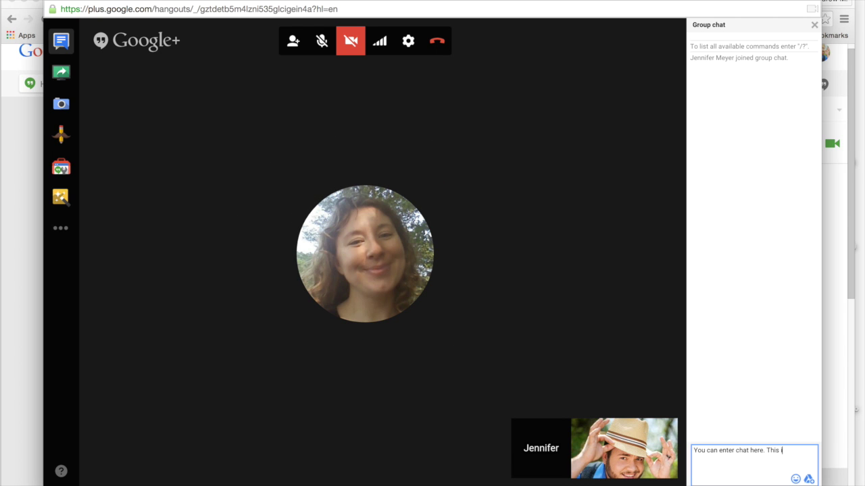
pyautogui.write('s an example')
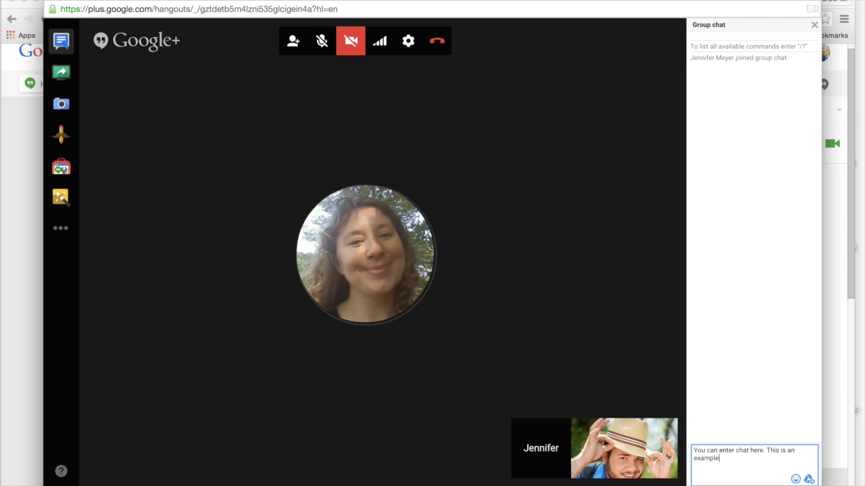
pyautogui.write(' of a chat.')
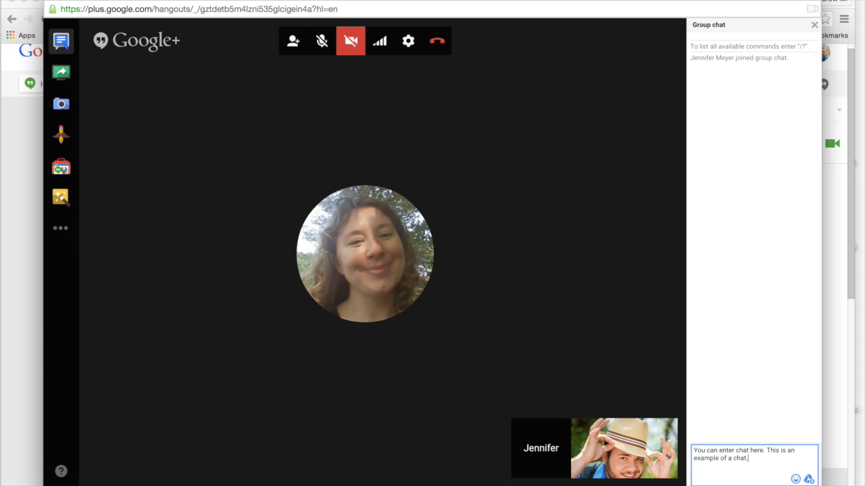
pyautogui.press('Return')
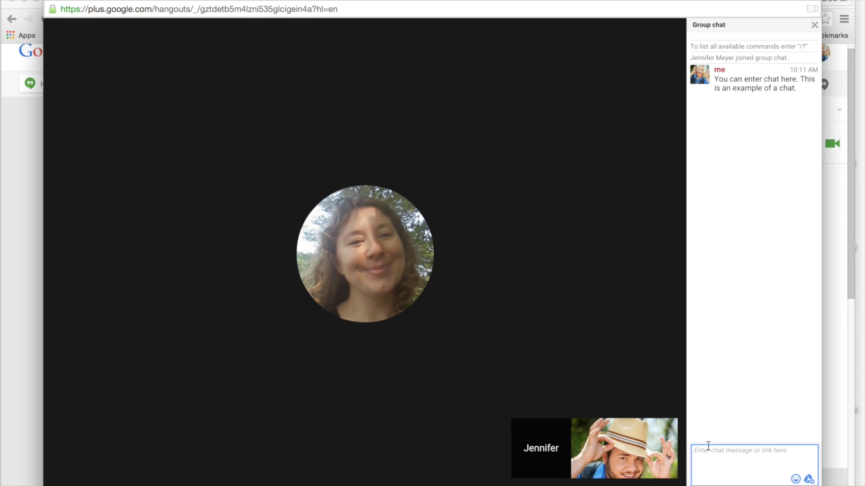
pyautogui.click(814, 26)
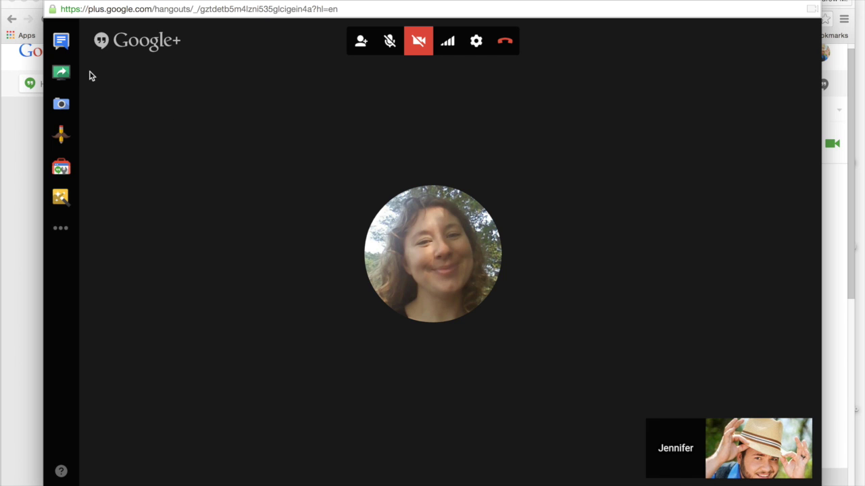
# Step: Screenshare the Tiny House Powerpoint.pptx window with the call
pyautogui.click(62, 74)
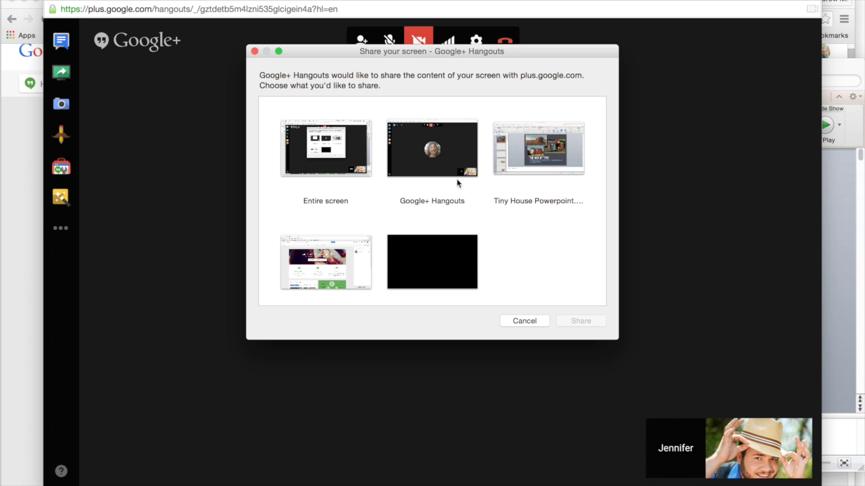
pyautogui.click(521, 159)
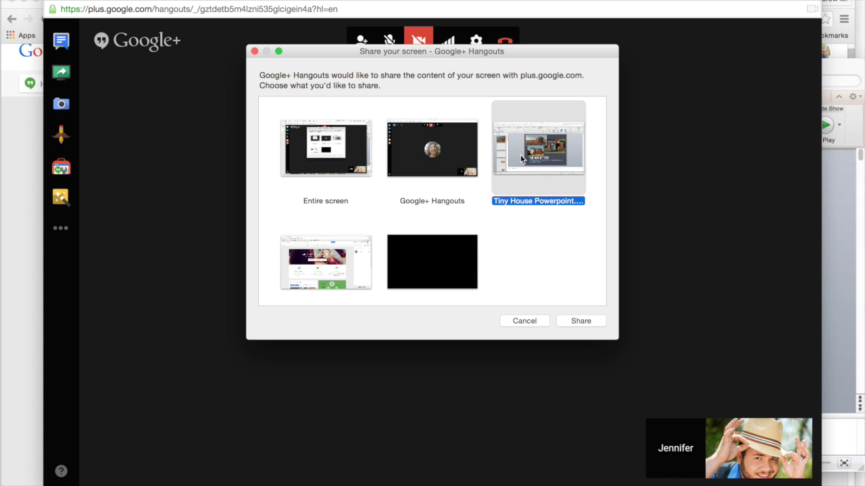
pyautogui.click(562, 321)
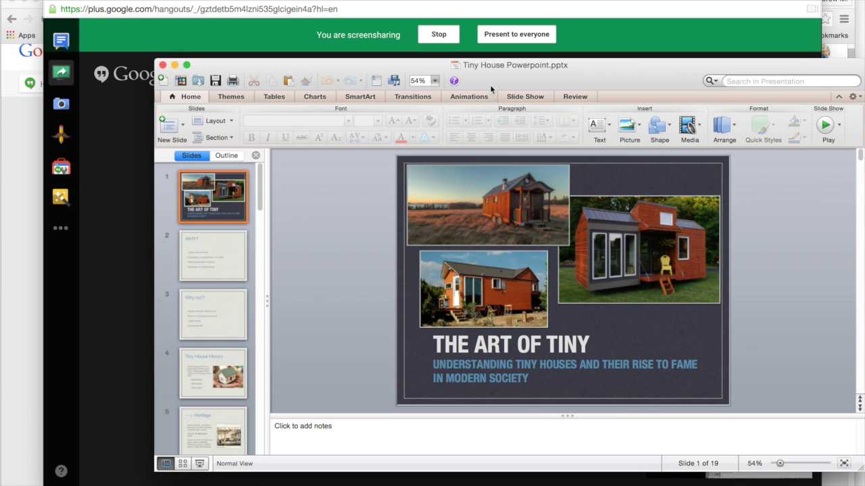
# Step: Advance the deck to slide 3 'Why not?', select its title and bullets, then minimize PowerPoint
pyautogui.press('Down')
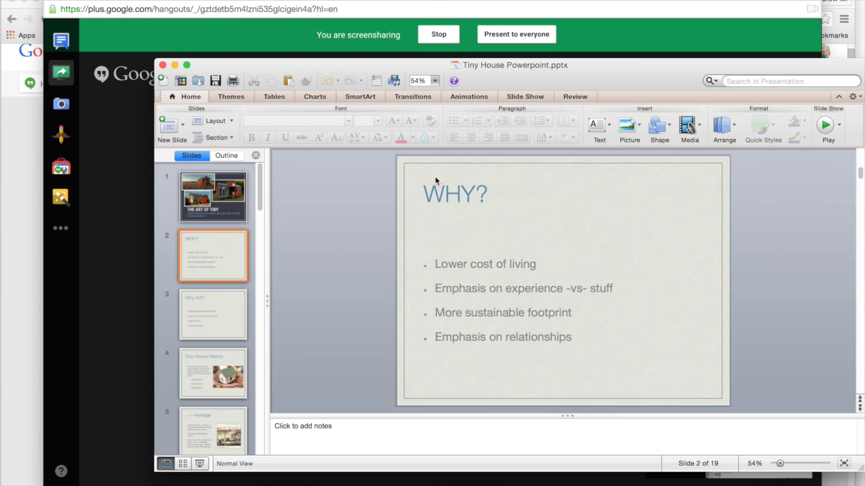
pyautogui.press('Down')
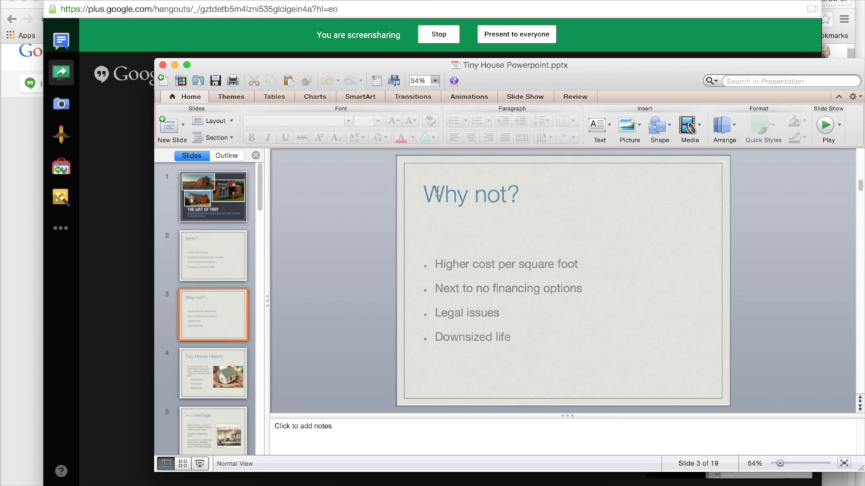
pyautogui.click(437, 193)
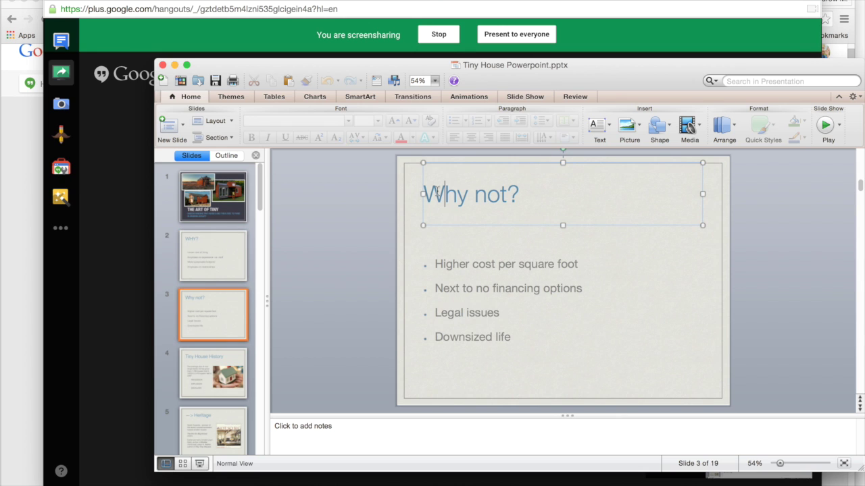
pyautogui.click(446, 264)
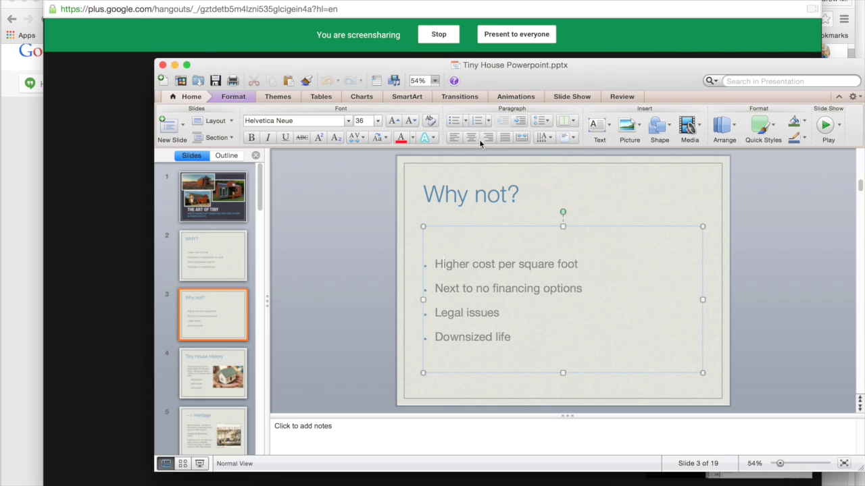
pyautogui.click(175, 65)
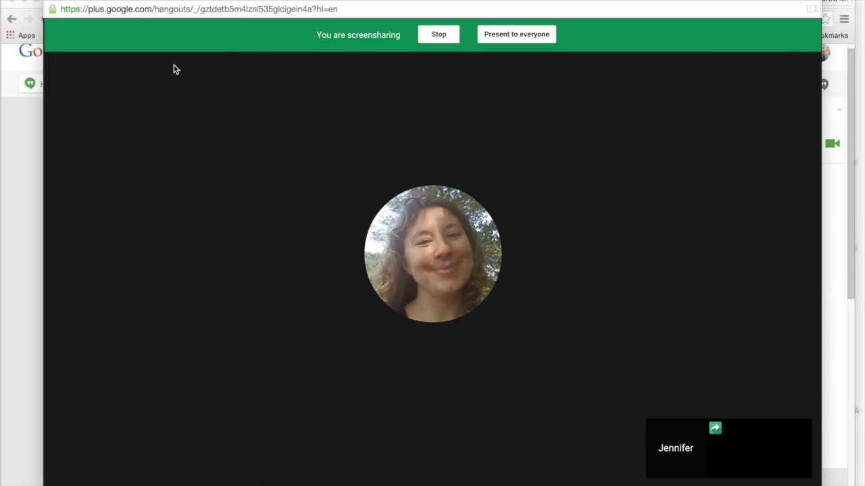
# Step: Stop the screenshare and leave the video call
pyautogui.click(437, 36)
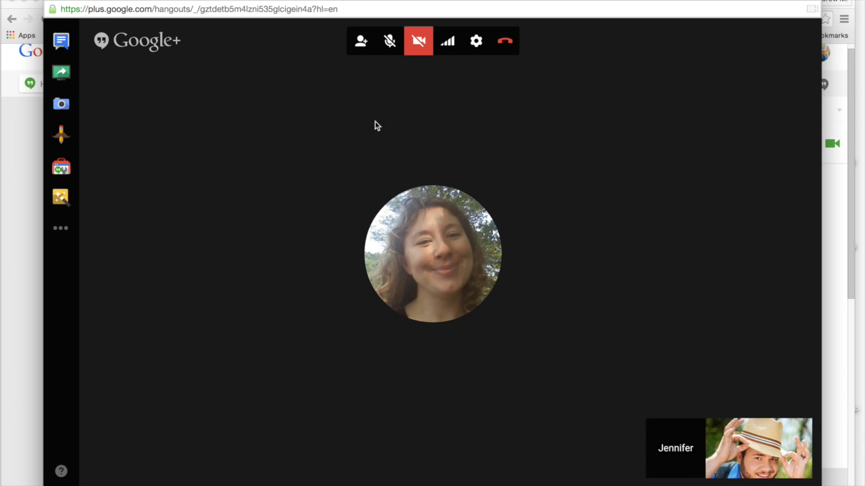
pyautogui.click(504, 42)
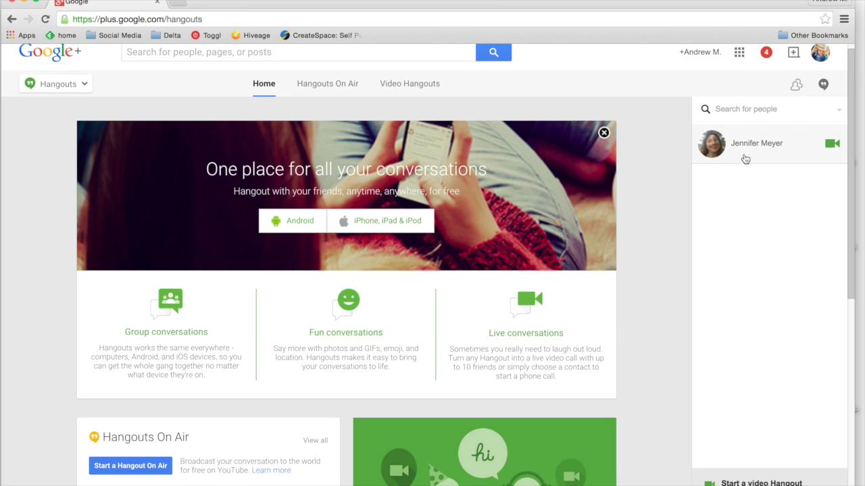
# Step: Open the contact's conversation from the Hangouts sidebar and show its Options panel
pyautogui.moveTo(746, 147)
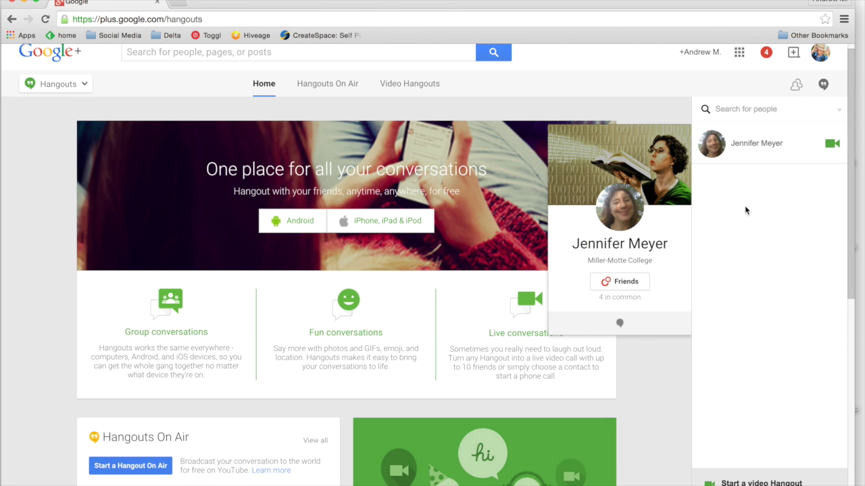
pyautogui.click(753, 148)
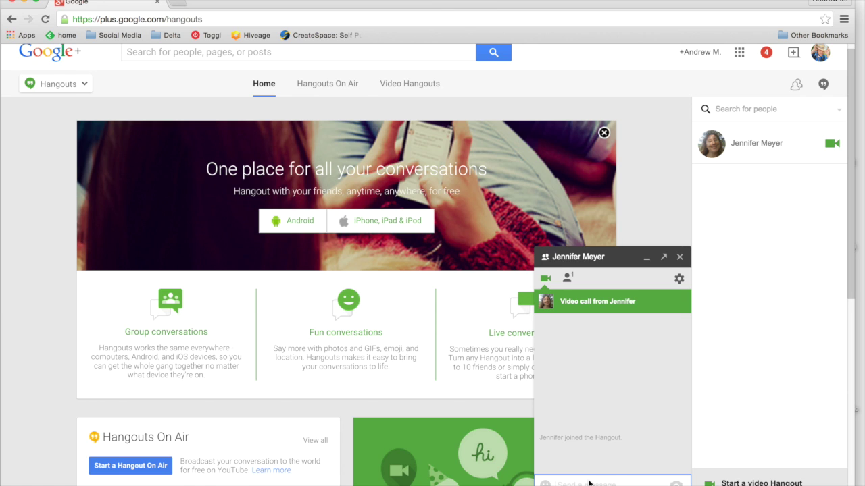
pyautogui.click(679, 279)
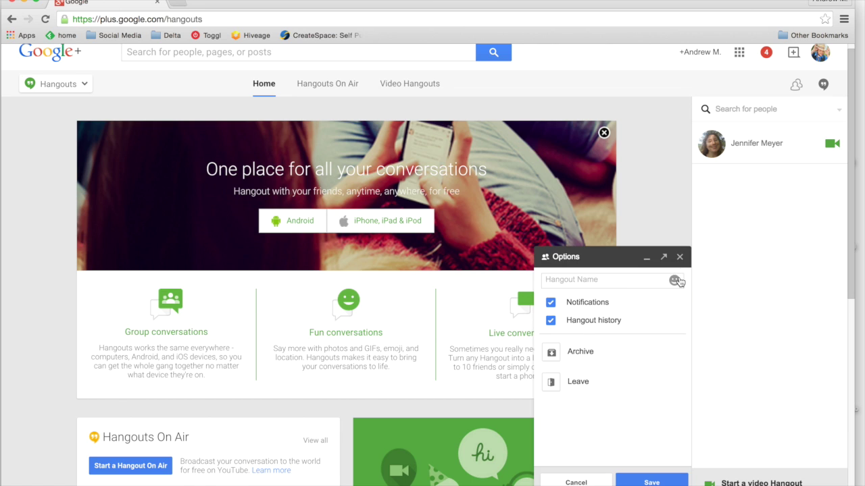